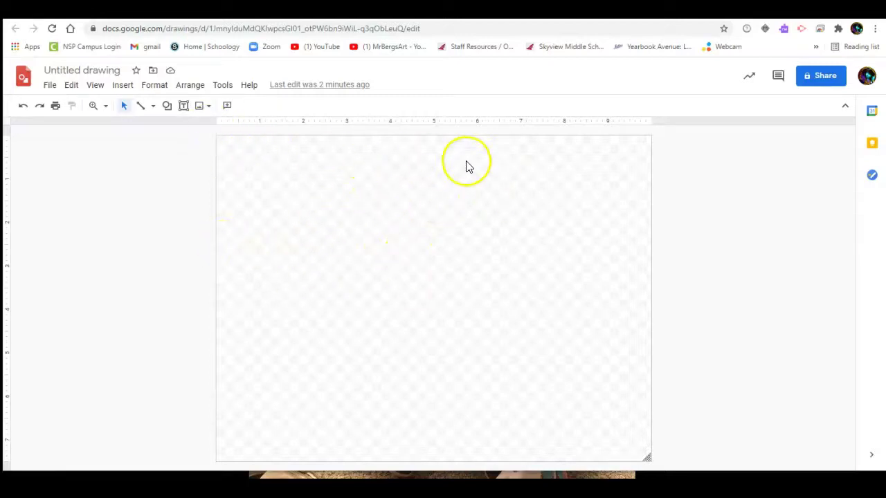
Set the page to a custom size of 10 inches wide by 8 inches high in Page setup.
{"action": "left_click", "coordinate": [52, 86]}
{"action": "left_click", "coordinate": [87, 427]}
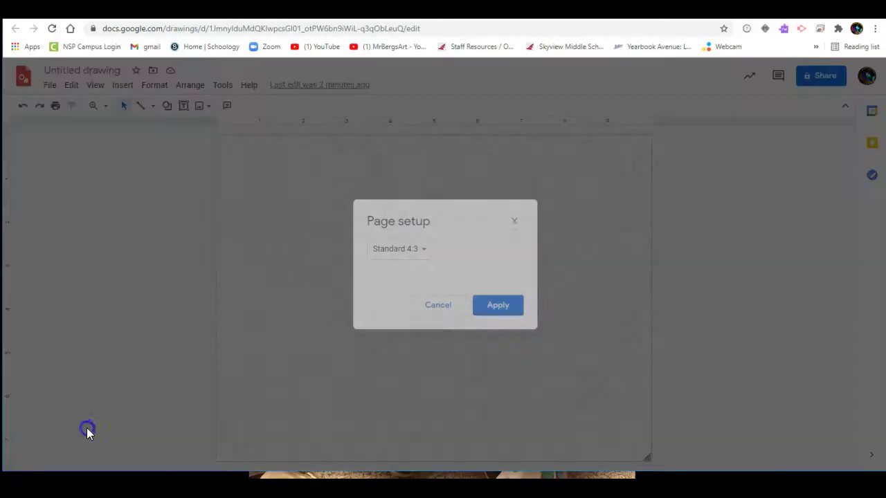
{"action": "left_click", "coordinate": [425, 253]}
{"action": "left_click", "coordinate": [408, 312]}
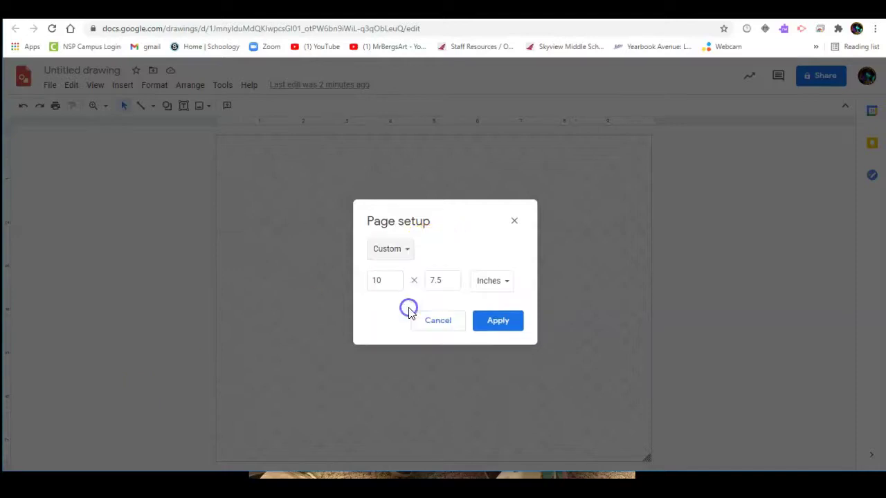
{"action": "double_click", "coordinate": [434, 280]}
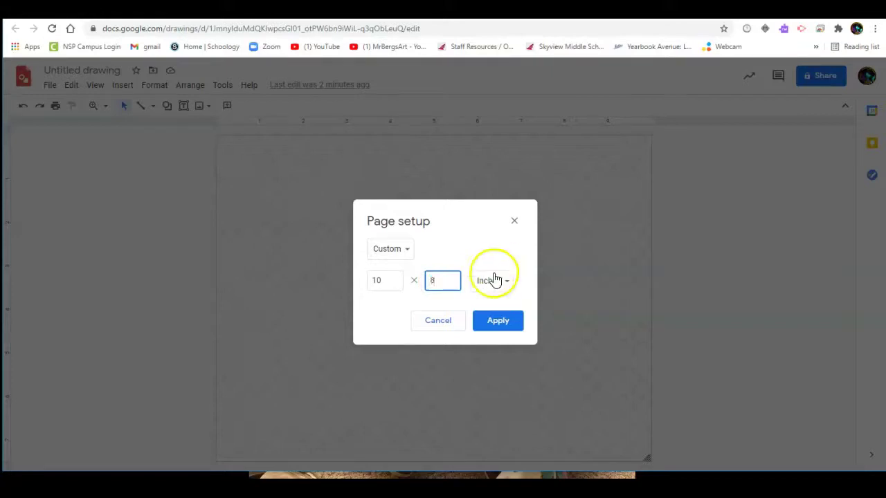
{"action": "left_click", "coordinate": [496, 322]}
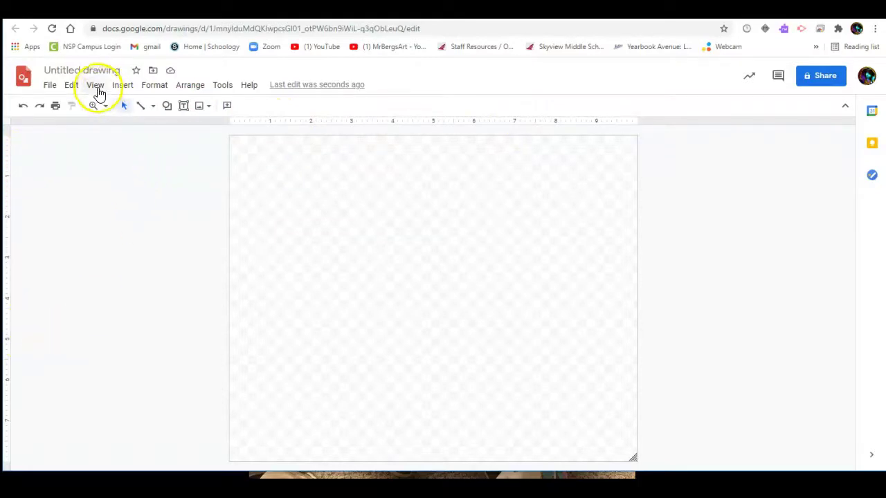
Turn on the ruler from the View menu.
{"action": "left_click", "coordinate": [96, 85]}
{"action": "left_click", "coordinate": [113, 129]}
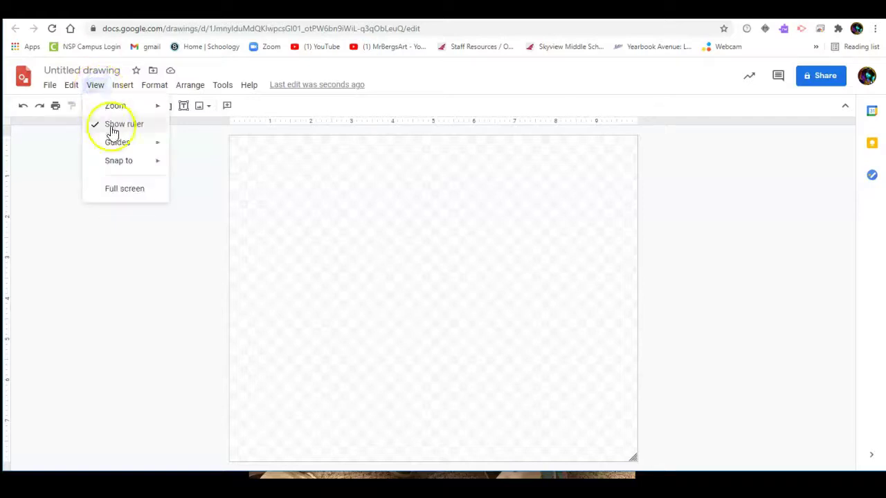
{"action": "left_click", "coordinate": [290, 173]}
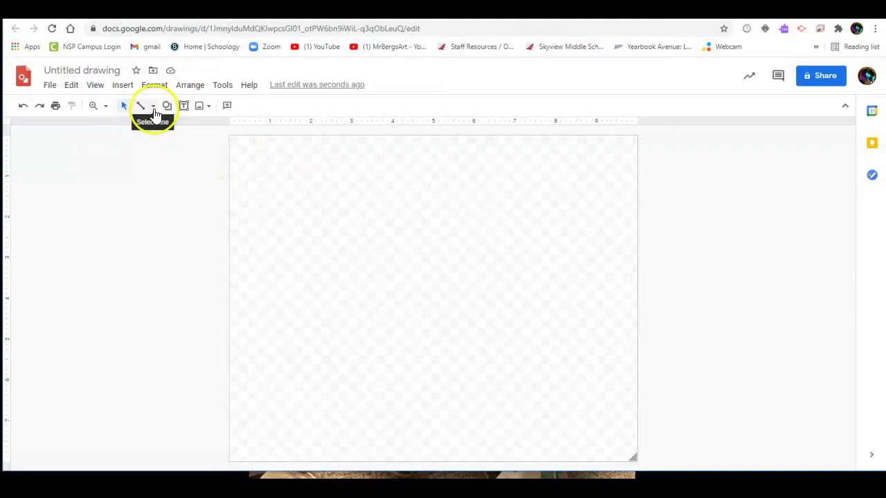
Draw four full-height vertical lines at the 2, 4, 6 and 8 inch marks.
{"action": "left_click", "coordinate": [153, 107]}
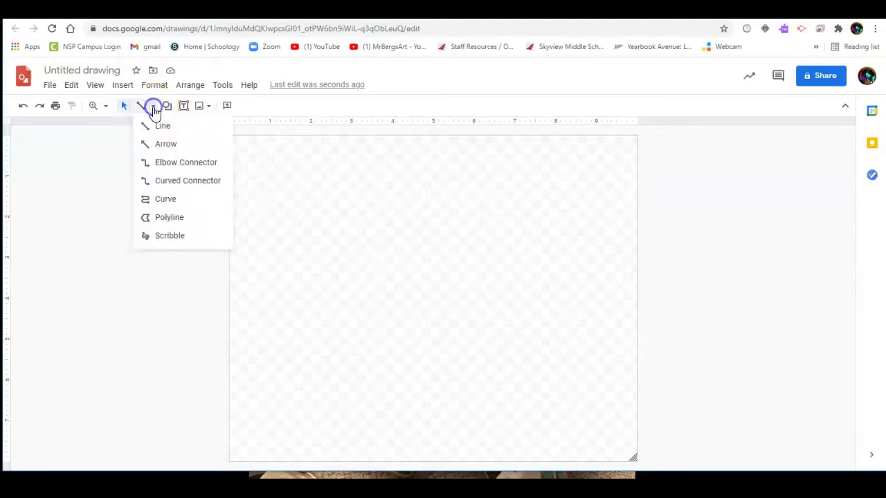
{"action": "left_click", "coordinate": [161, 128]}
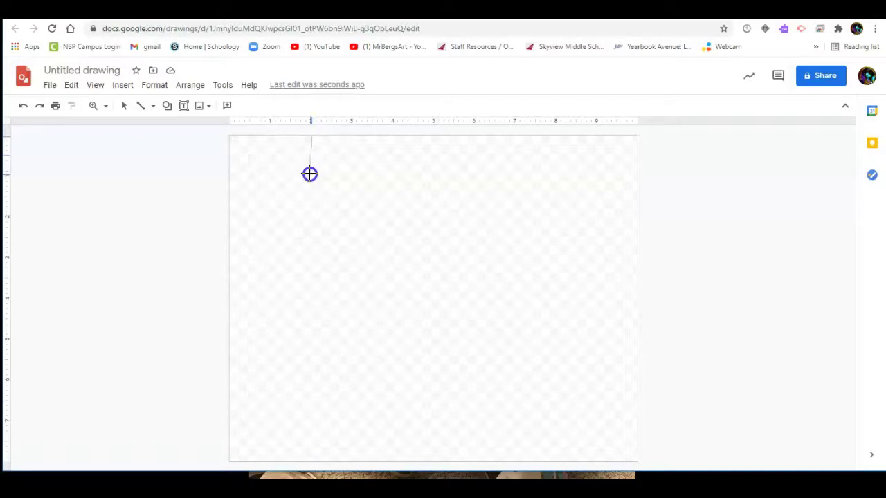
{"action": "mouse_move", "coordinate": [310, 175]}
{"action": "left_mouse_down"}
{"action": "mouse_move", "coordinate": [295, 459]}
{"action": "mouse_move", "coordinate": [312, 463]}
{"action": "left_mouse_up"}
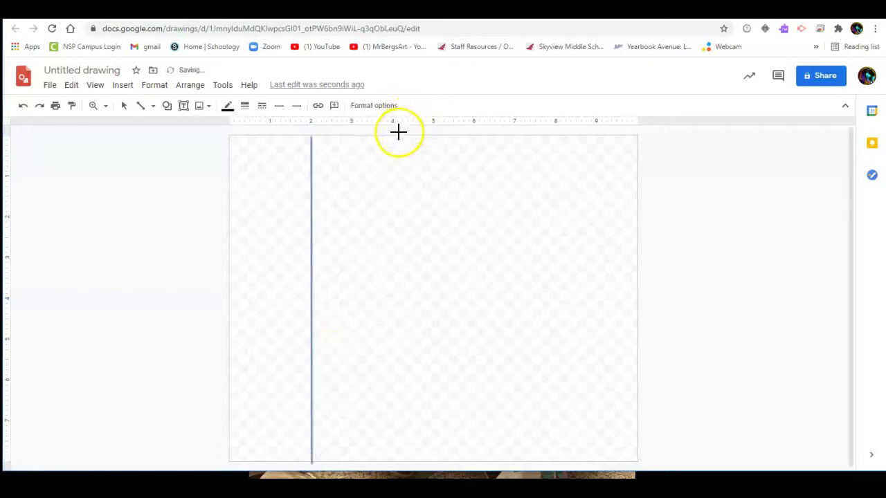
{"action": "mouse_move", "coordinate": [394, 135]}
{"action": "left_mouse_down"}
{"action": "mouse_move", "coordinate": [387, 211]}
{"action": "mouse_move", "coordinate": [408, 415]}
{"action": "mouse_move", "coordinate": [395, 462]}
{"action": "left_mouse_up"}
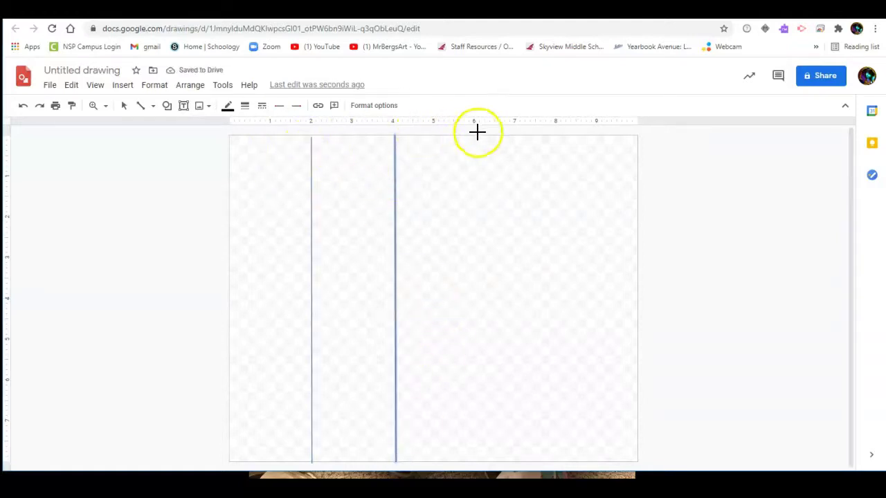
{"action": "mouse_move", "coordinate": [474, 145]}
{"action": "left_mouse_down"}
{"action": "mouse_move", "coordinate": [477, 417]}
{"action": "mouse_move", "coordinate": [494, 459]}
{"action": "mouse_move", "coordinate": [476, 467]}
{"action": "left_mouse_up"}
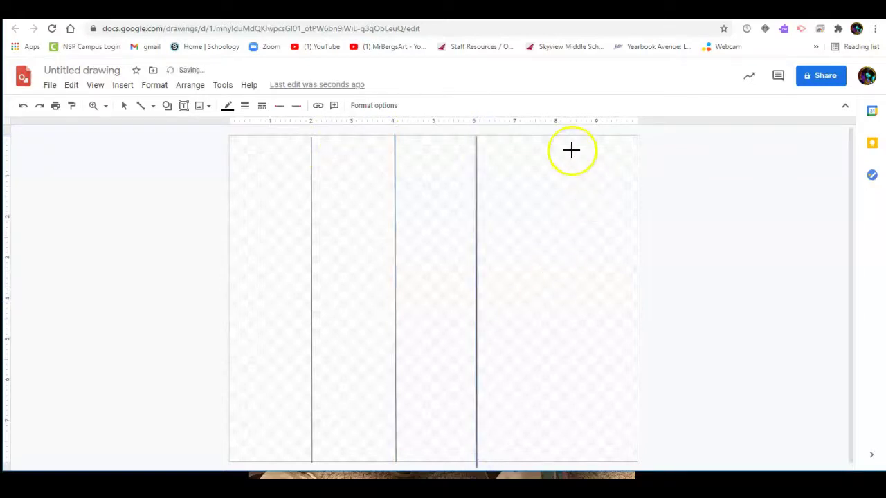
{"action": "mouse_move", "coordinate": [557, 136]}
{"action": "left_mouse_down"}
{"action": "mouse_move", "coordinate": [549, 307]}
{"action": "mouse_move", "coordinate": [575, 423]}
{"action": "mouse_move", "coordinate": [566, 461]}
{"action": "mouse_move", "coordinate": [557, 462]}
{"action": "left_mouse_up"}
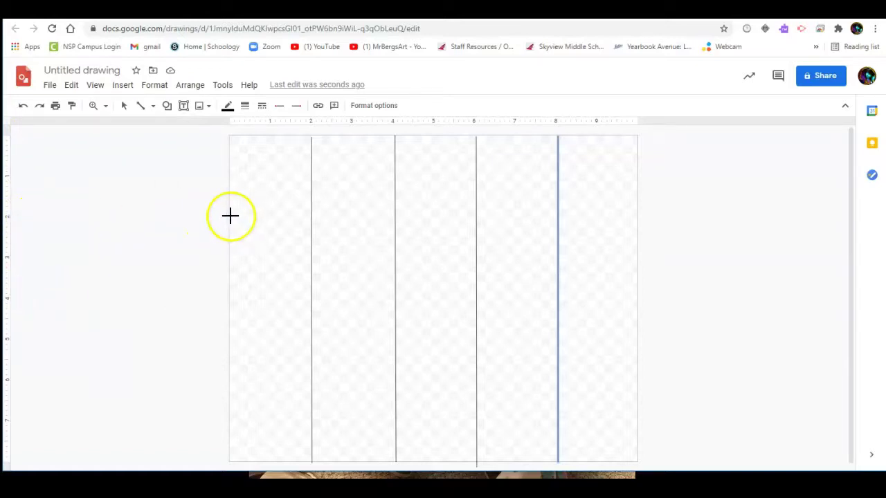
Draw edge-to-edge horizontal lines at the 2, 4 and 6 inch marks on the vertical ruler.
{"action": "mouse_move", "coordinate": [229, 216]}
{"action": "left_mouse_down"}
{"action": "mouse_move", "coordinate": [443, 224]}
{"action": "mouse_move", "coordinate": [636, 216]}
{"action": "left_mouse_up"}
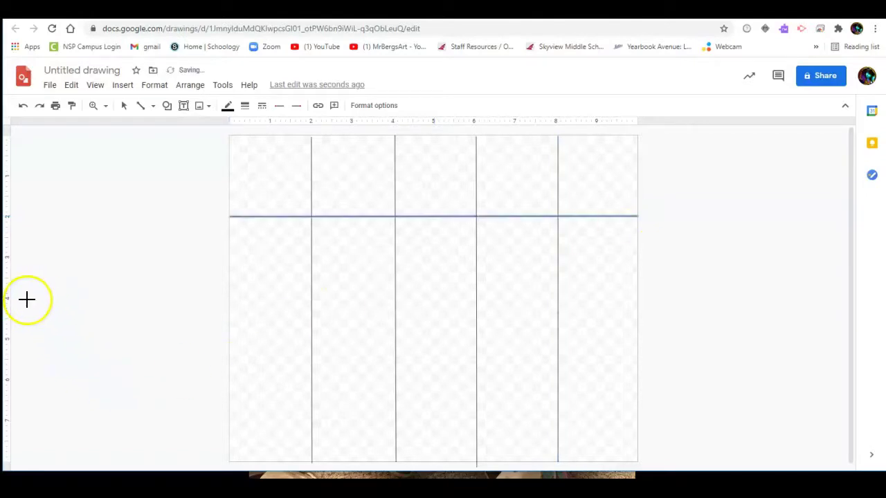
{"action": "left_click_drag", "start_coordinate": [229, 300], "coordinate": [638, 301]}
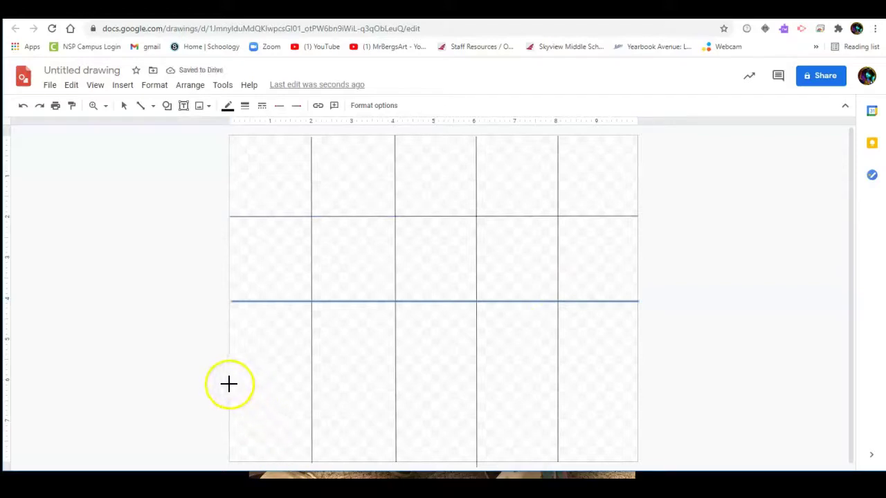
{"action": "mouse_move", "coordinate": [229, 383]}
{"action": "left_mouse_down"}
{"action": "mouse_move", "coordinate": [646, 392]}
{"action": "mouse_move", "coordinate": [636, 384]}
{"action": "left_mouse_up"}
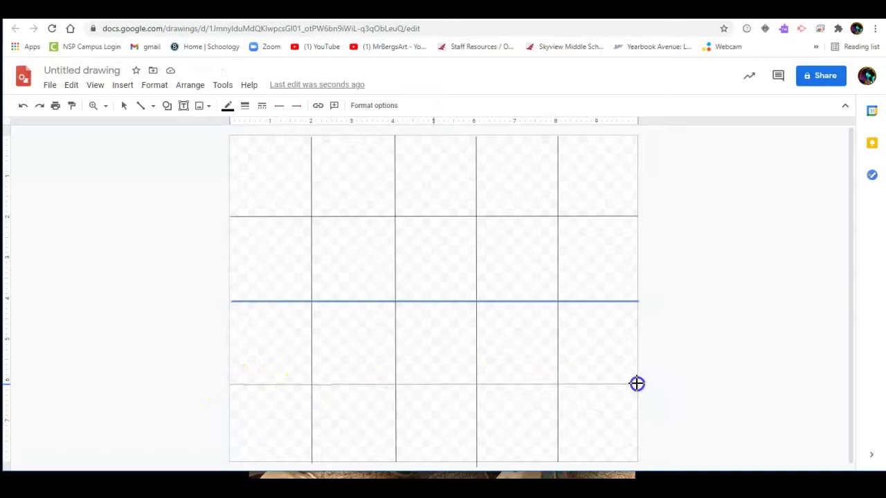
{"action": "left_click_drag", "start_coordinate": [636, 383], "coordinate": [637, 384]}
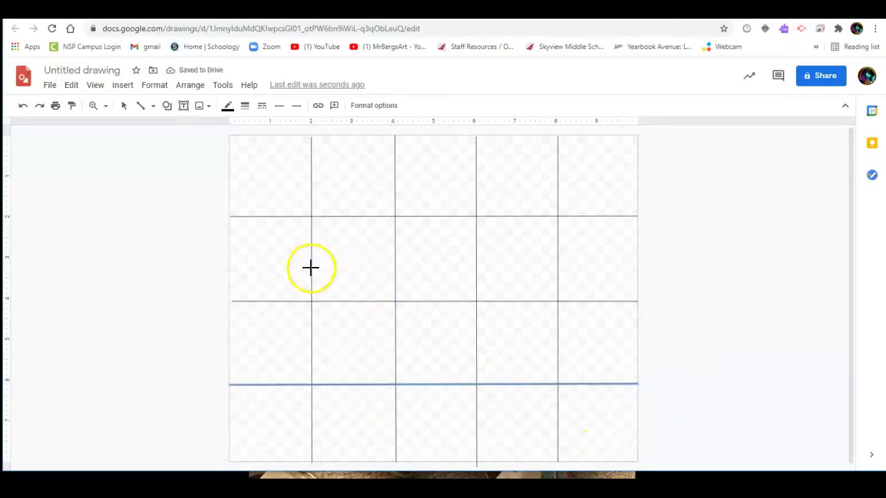
Select the horizontal and vertical grid lines and set their line weight to 2px.
{"action": "left_click", "coordinate": [124, 106]}
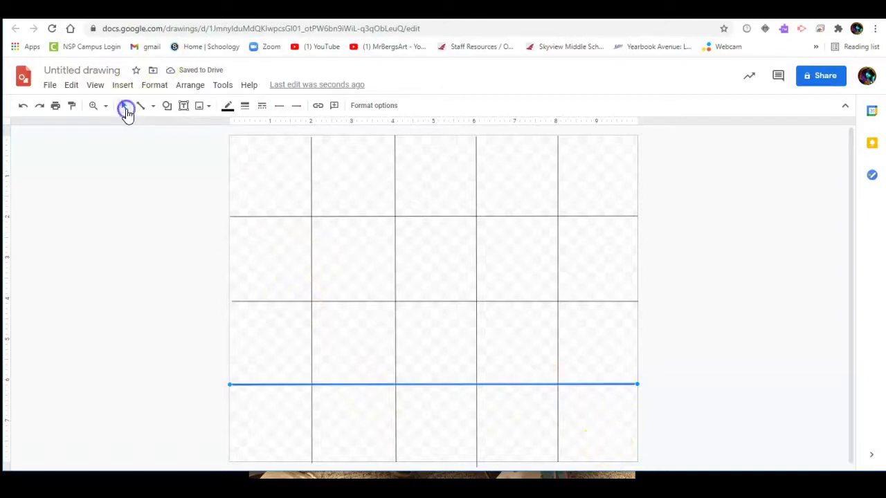
{"action": "left_click", "coordinate": [288, 301], "text": "shift"}
{"action": "left_click", "coordinate": [293, 217], "text": "shift"}
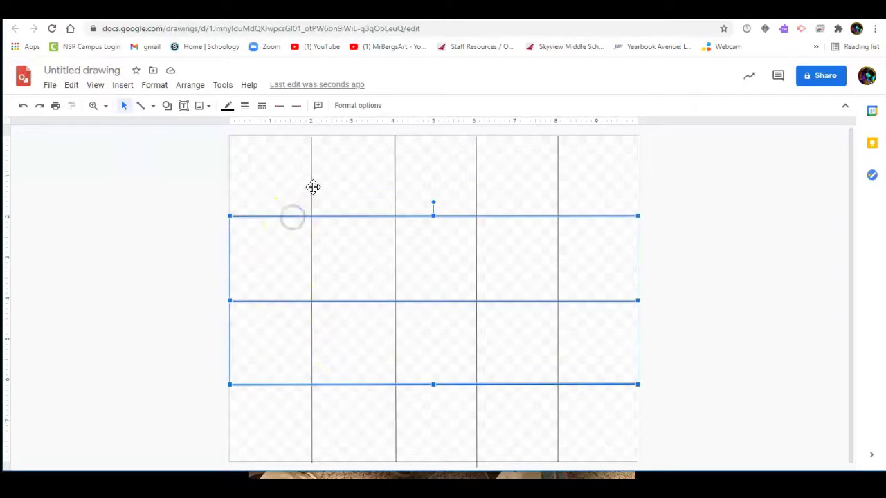
{"action": "left_click", "coordinate": [311, 189], "text": "shift"}
{"action": "left_click", "coordinate": [395, 183], "text": "shift"}
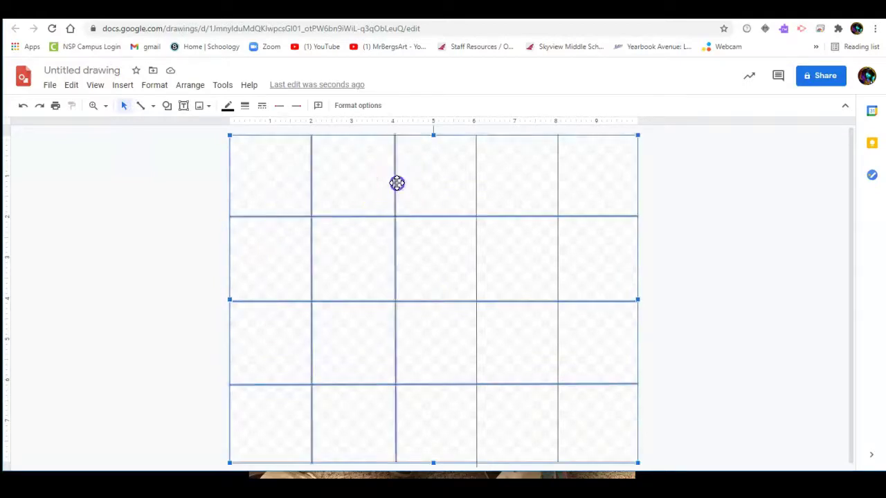
{"action": "left_click", "coordinate": [476, 182], "text": "shift"}
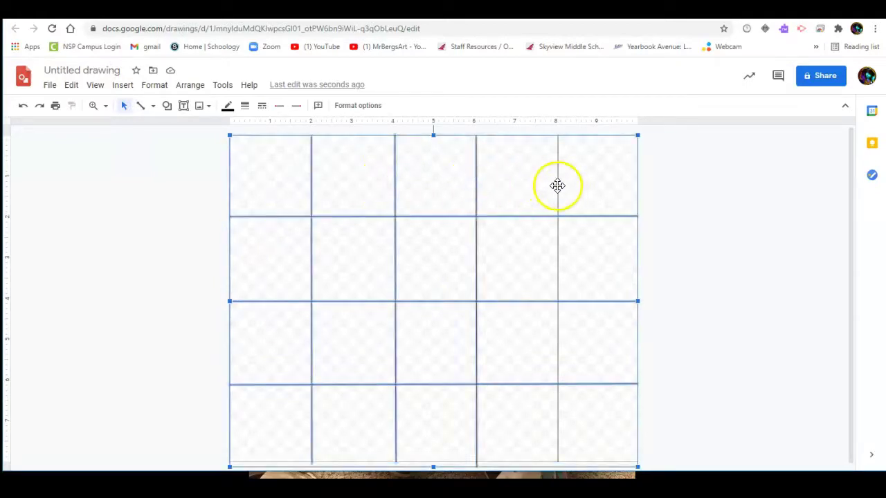
{"action": "left_click", "coordinate": [558, 185], "text": "shift"}
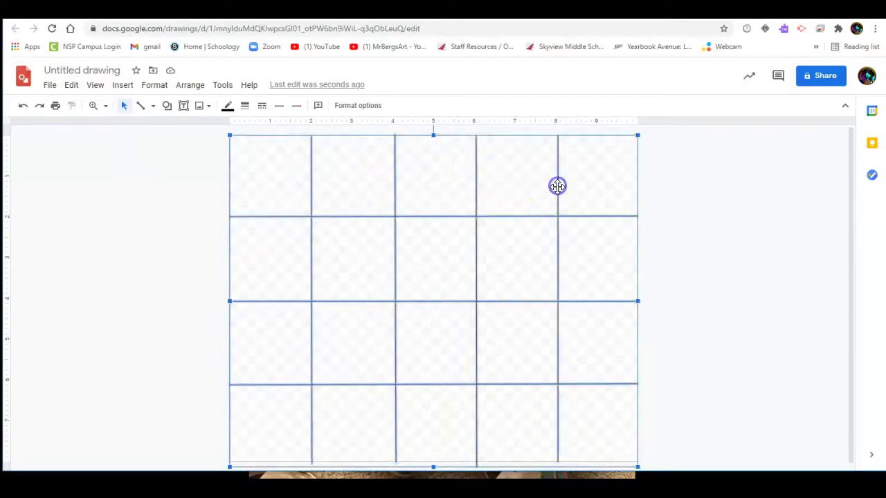
{"action": "left_click", "coordinate": [245, 107]}
{"action": "left_click", "coordinate": [263, 146]}
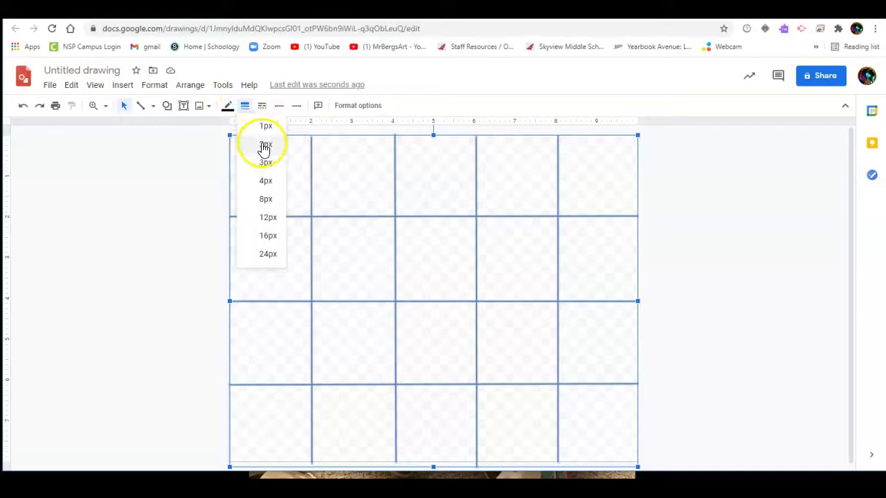
{"action": "left_click", "coordinate": [160, 233]}
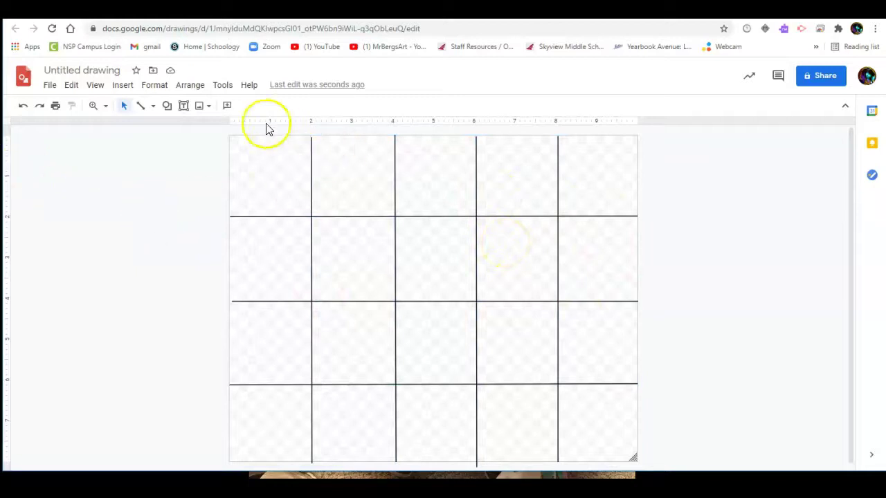
Search web images for 'colorful cookie' and pick the stacked orange-and-green macaron photo.
{"action": "left_click", "coordinate": [208, 107]}
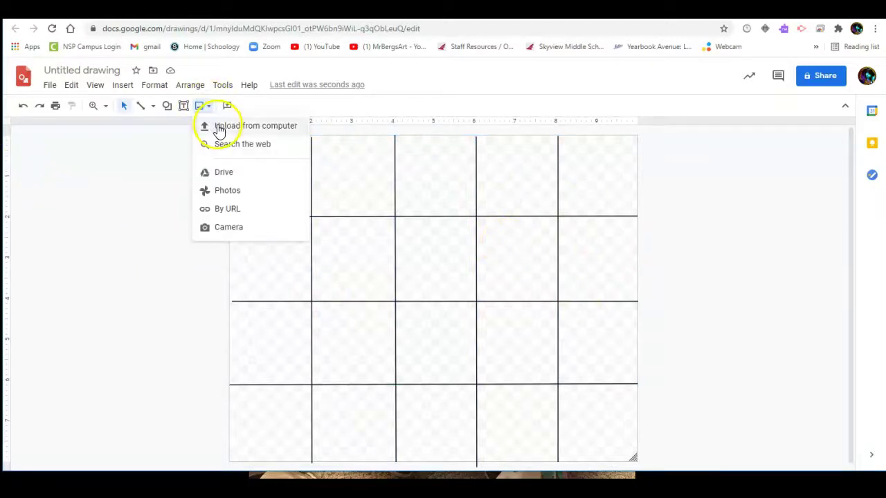
{"action": "left_click", "coordinate": [244, 148]}
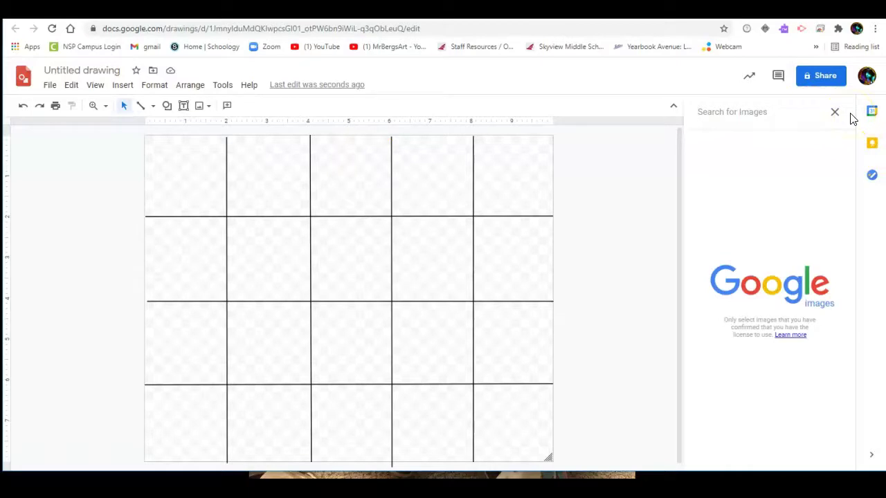
{"action": "type", "text": "colorful coo"}
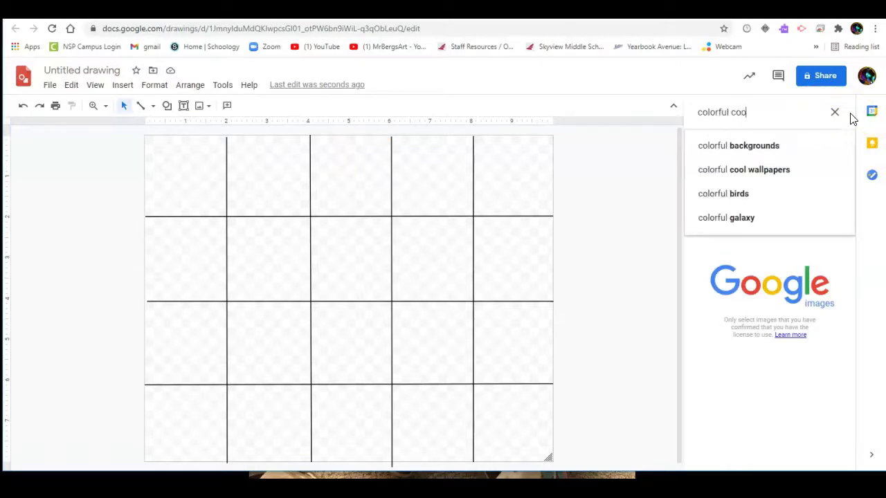
{"action": "type", "text": "kies"}
{"action": "key", "text": "Return"}
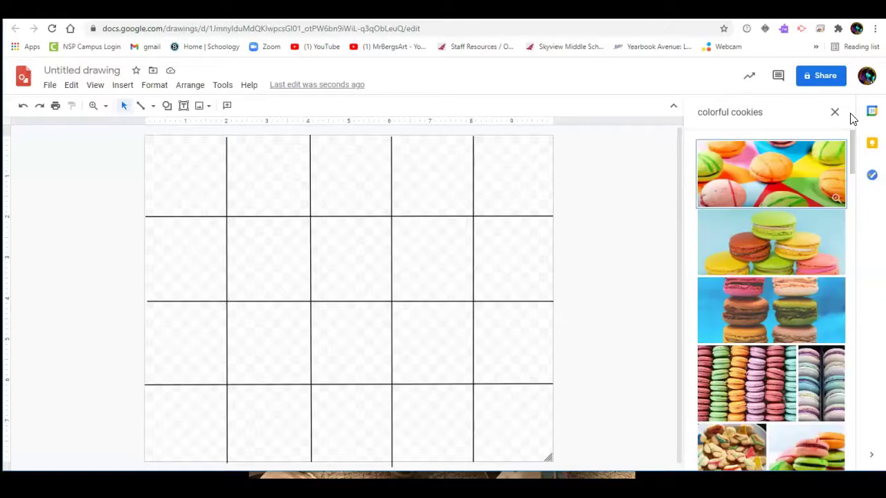
{"action": "scroll", "coordinate": [777, 252], "scroll_direction": "down", "scroll_amount": 3}
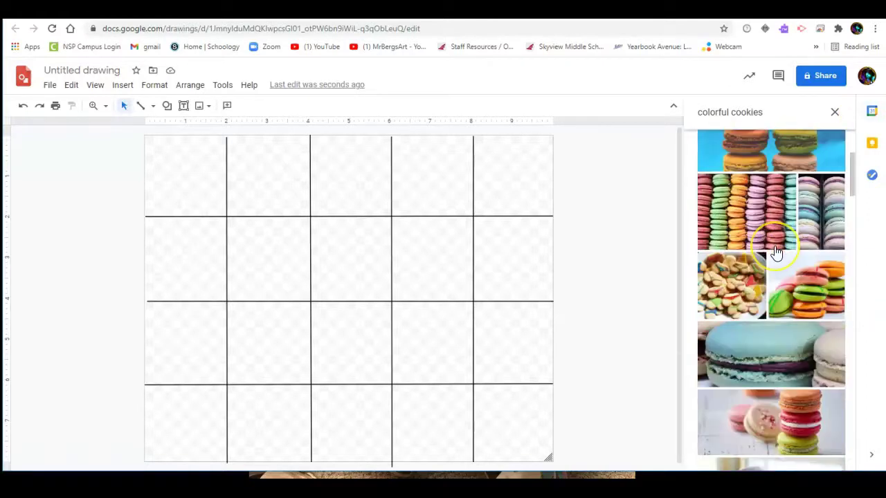
{"action": "scroll", "coordinate": [776, 252], "scroll_direction": "down", "scroll_amount": 3}
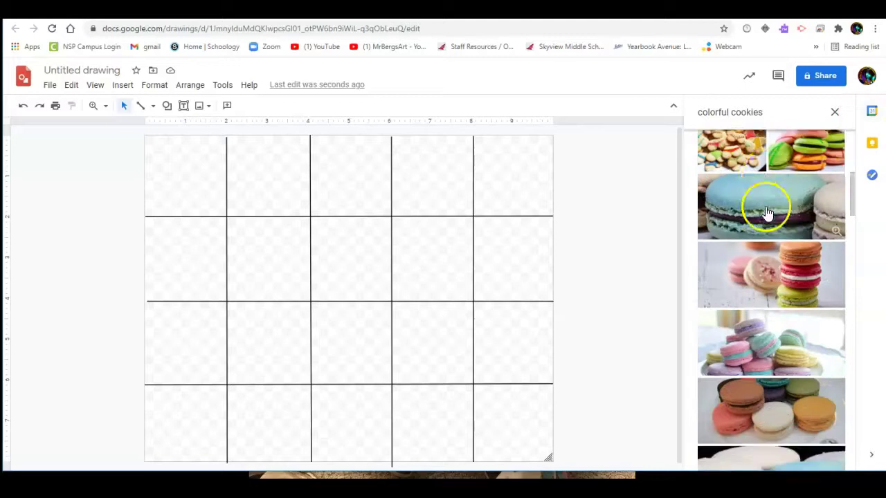
{"action": "scroll", "coordinate": [767, 213], "scroll_direction": "down", "scroll_amount": 5}
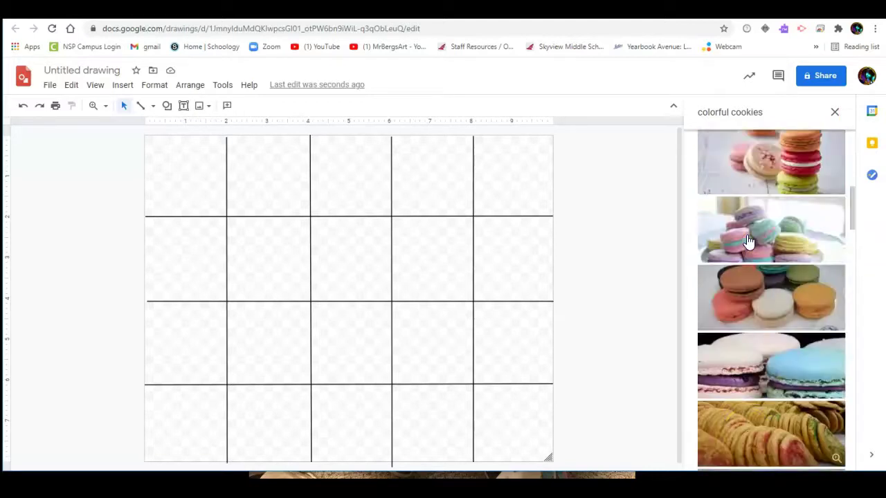
{"action": "scroll", "coordinate": [758, 259], "scroll_direction": "down", "scroll_amount": 10}
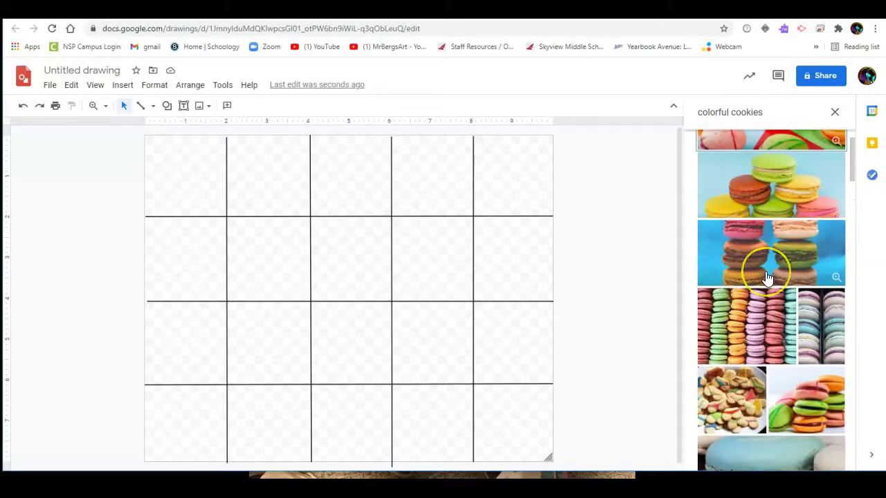
{"action": "left_click", "coordinate": [804, 397]}
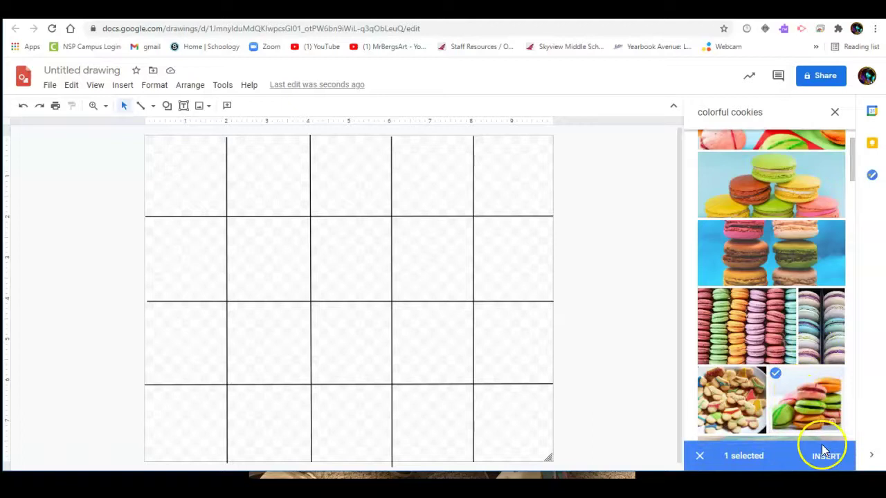
Insert the macaron photo, move it to the top-left corner and stretch it over the canvas.
{"action": "left_click", "coordinate": [824, 459]}
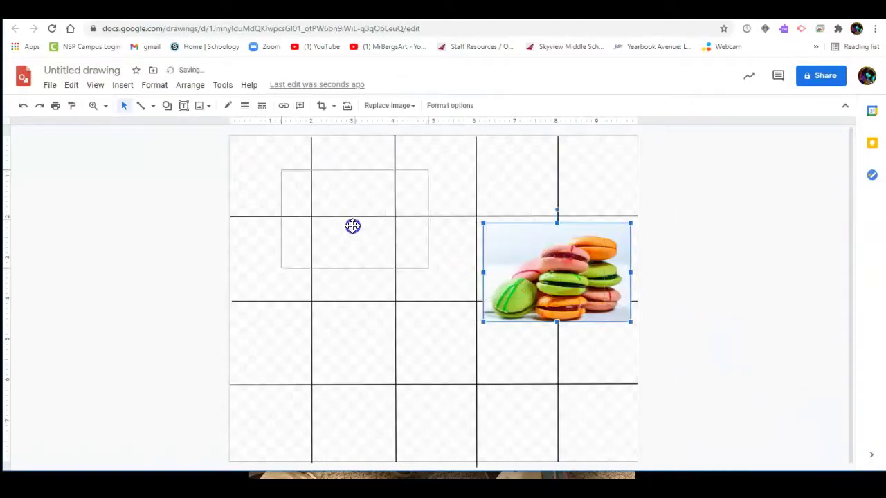
{"action": "left_click_drag", "start_coordinate": [353, 226], "coordinate": [316, 203]}
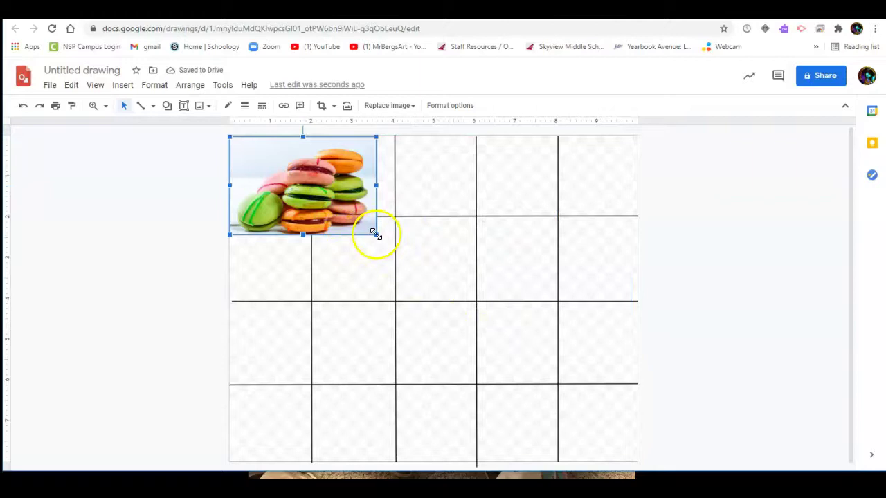
{"action": "left_click_drag", "start_coordinate": [376, 234], "coordinate": [538, 408]}
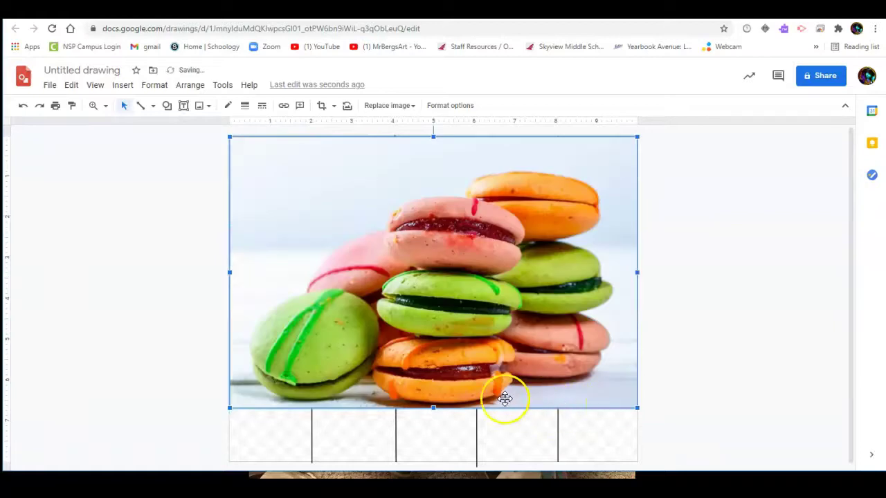
{"action": "left_click_drag", "start_coordinate": [434, 410], "coordinate": [434, 458]}
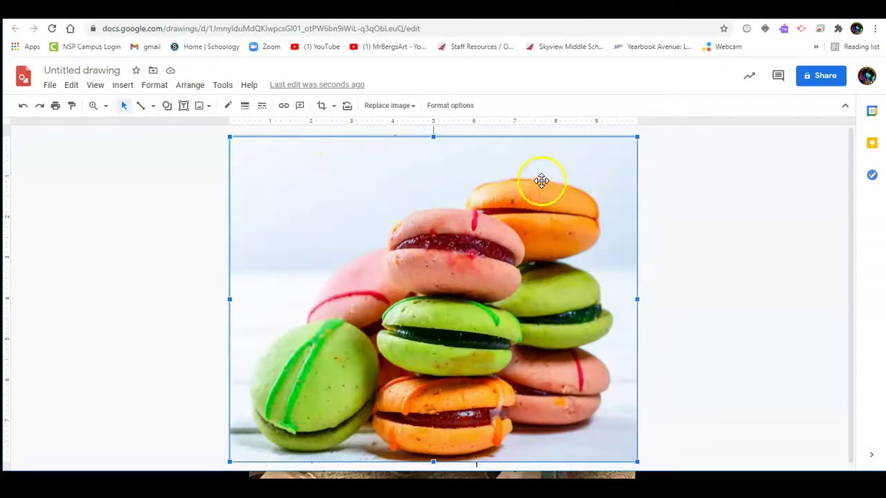
Send the macaron photo to the back so the grid lines show over it.
{"action": "left_click", "coordinate": [187, 87]}
{"action": "mouse_move", "coordinate": [200, 108]}
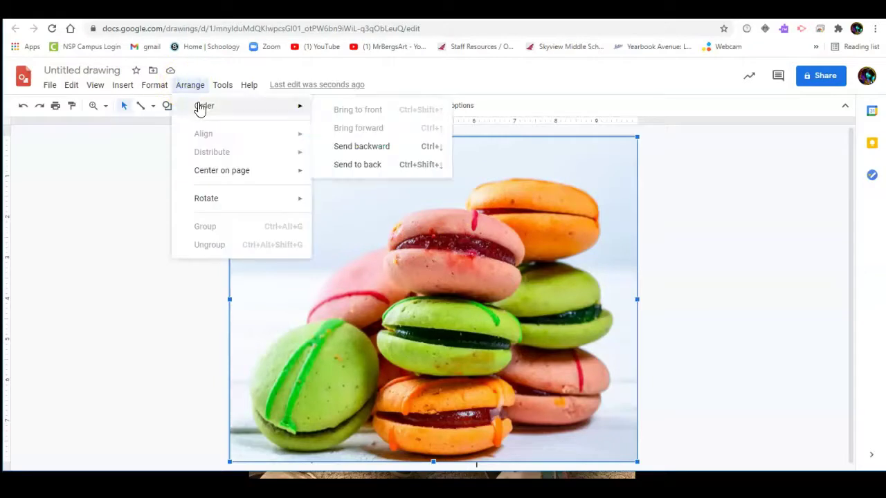
{"action": "left_click", "coordinate": [348, 166]}
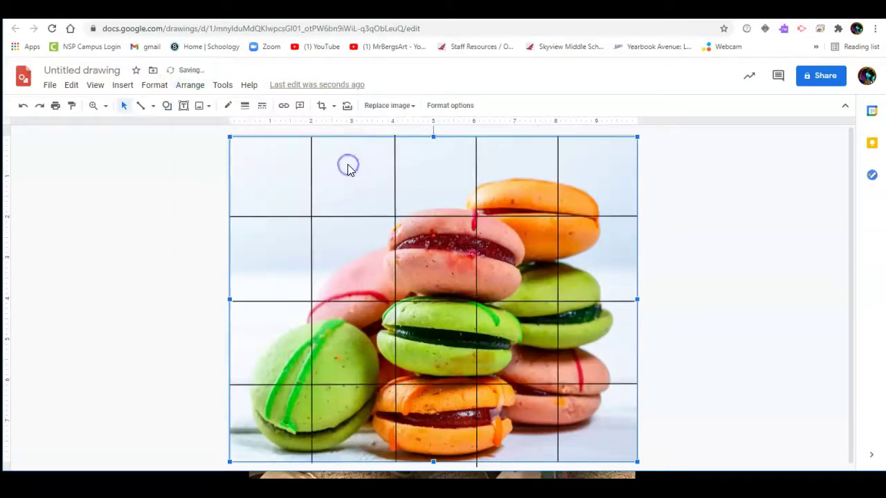
{"action": "left_click", "coordinate": [159, 205]}
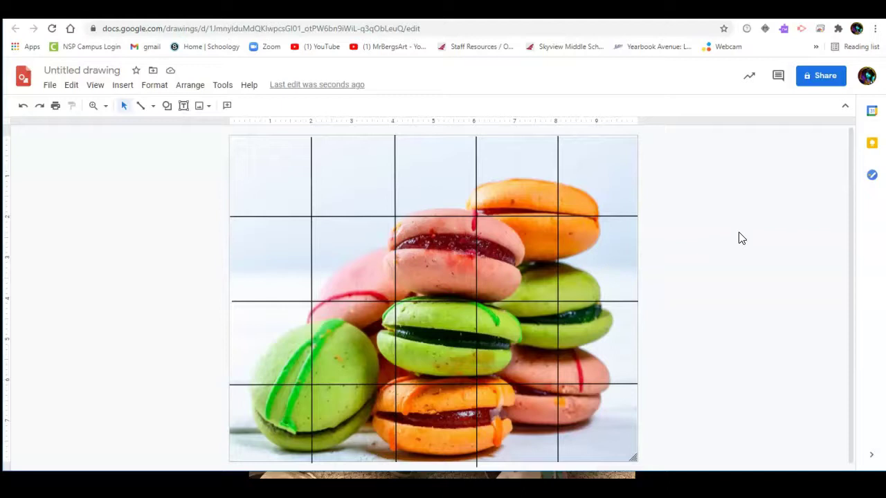
{"action": "key", "text": "ctrl+alt+plus"}
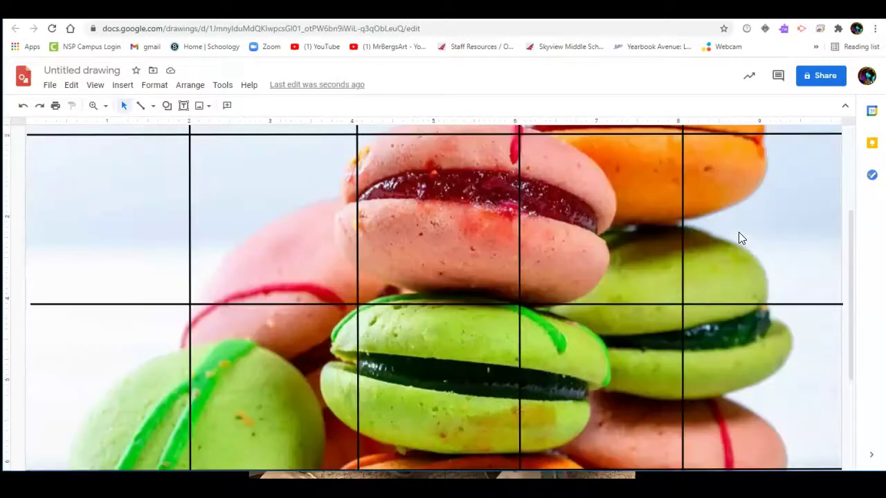
{"action": "key", "text": "ctrl+alt+plus"}
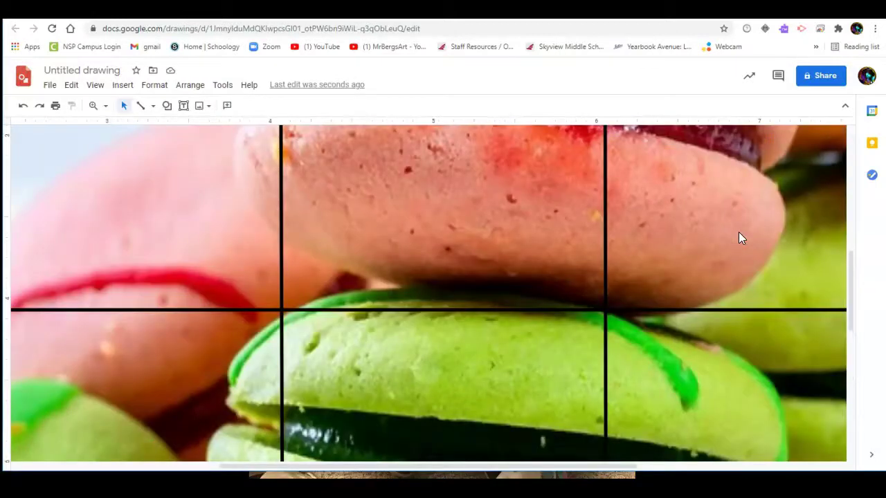
{"action": "key", "text": "ctrl+alt+minus"}
{"action": "key", "text": "ctrl+alt+minus"}
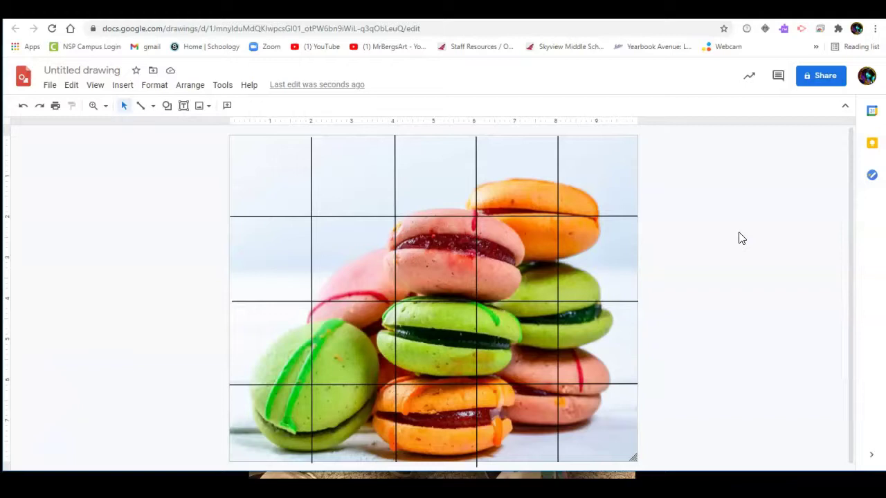
{"action": "scroll", "coordinate": [741, 238], "scroll_direction": "down", "scroll_amount": 1}
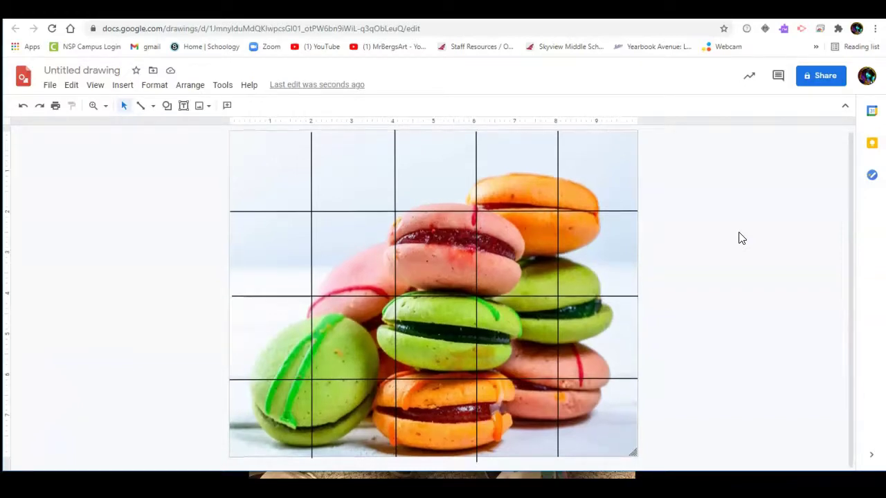